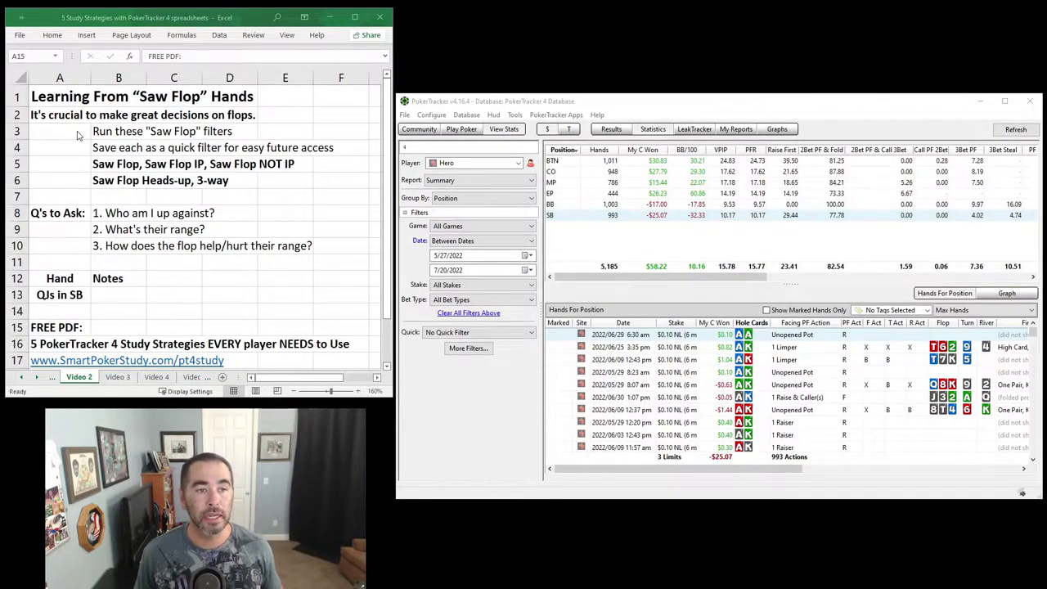
# Step: Review the notes on running Saw Flop filters, saving quick filters and the filters to create
pyautogui.click(97, 132)
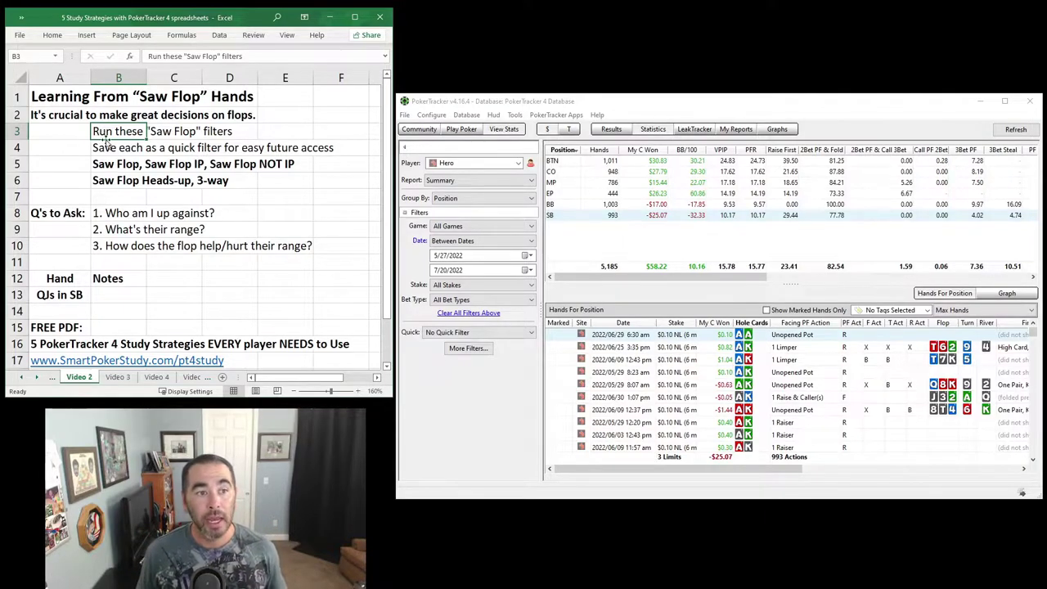
pyautogui.click(109, 148)
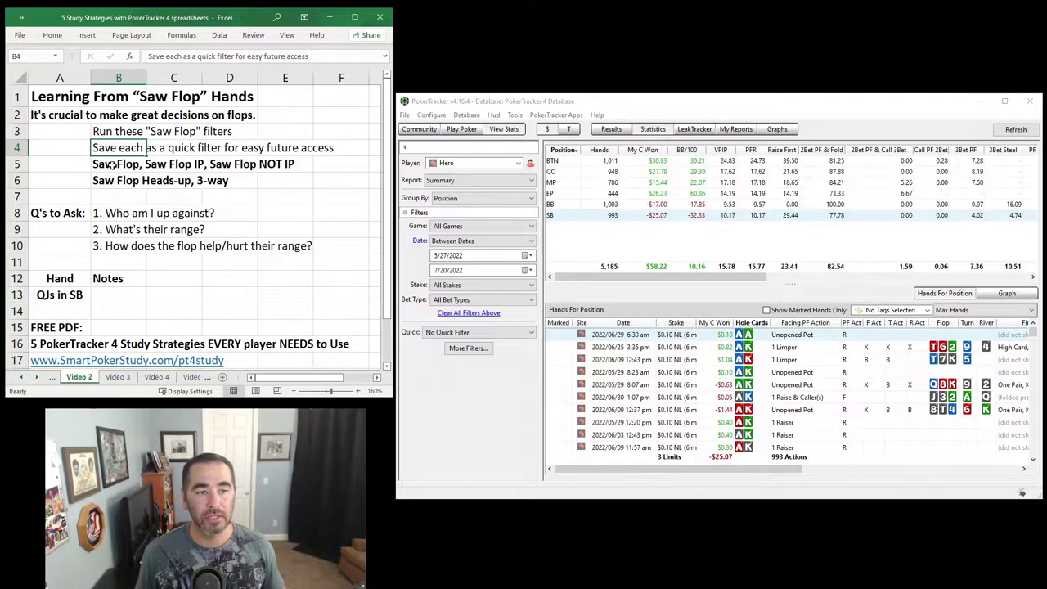
pyautogui.click(112, 164)
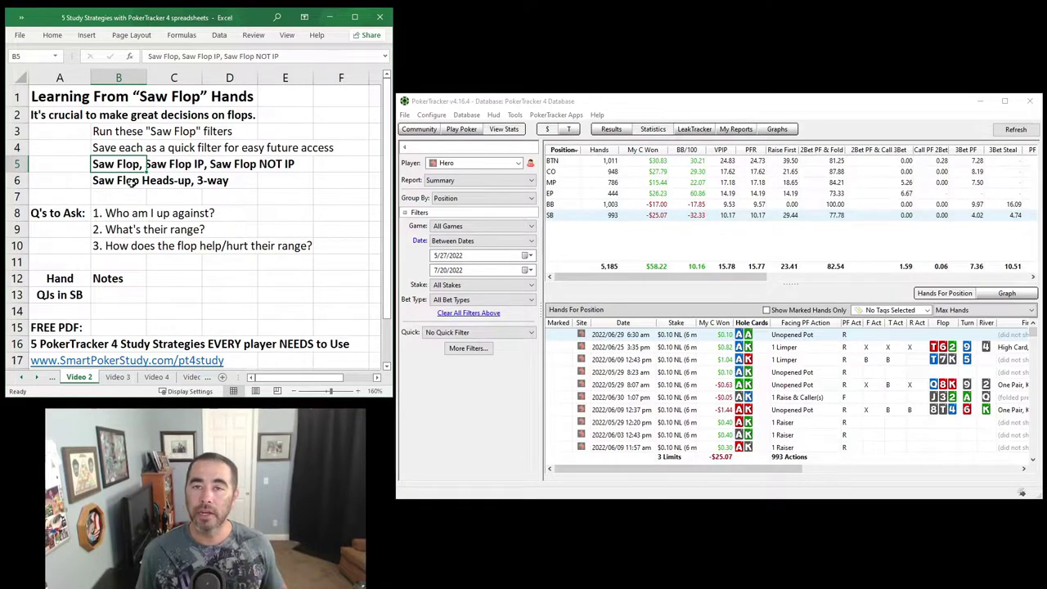
# Step: Add the flop Saw Flop condition, save it as quick filter 'Saw Flop', and apply it
pyautogui.click(465, 350)
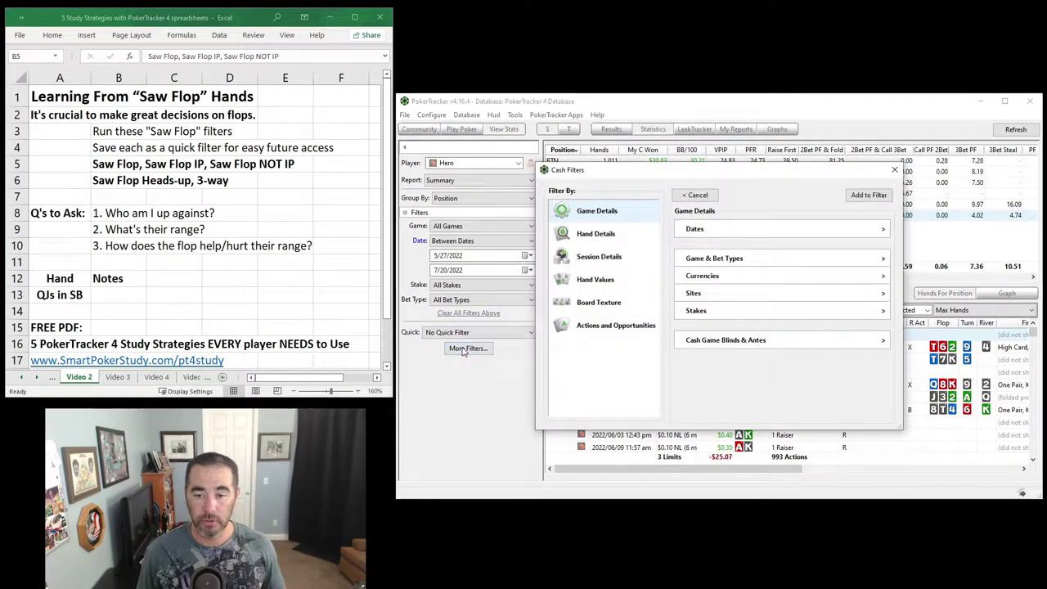
pyautogui.click(580, 329)
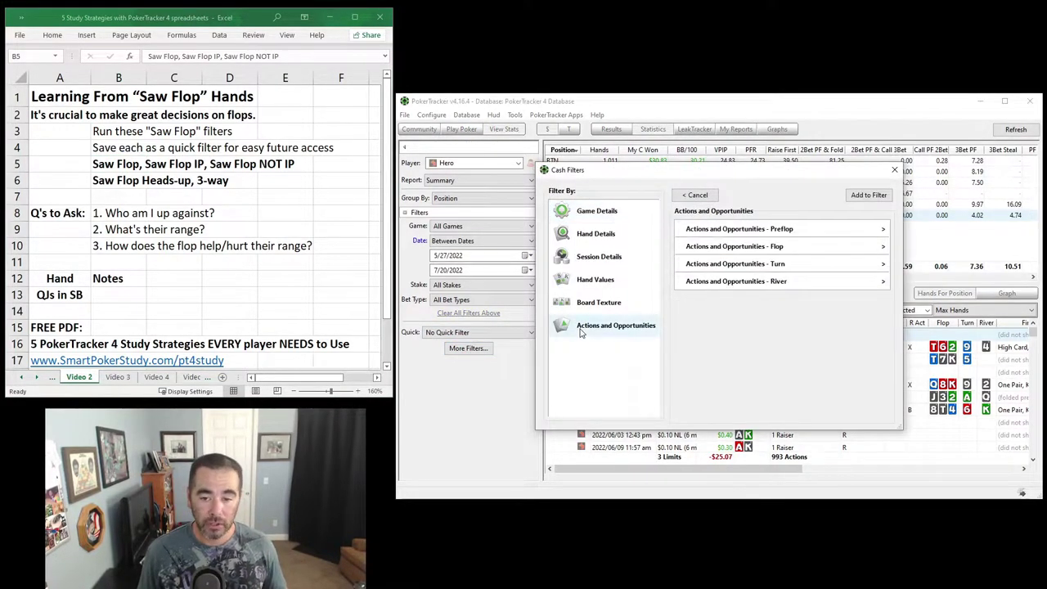
pyautogui.click(696, 250)
pyautogui.click(869, 230)
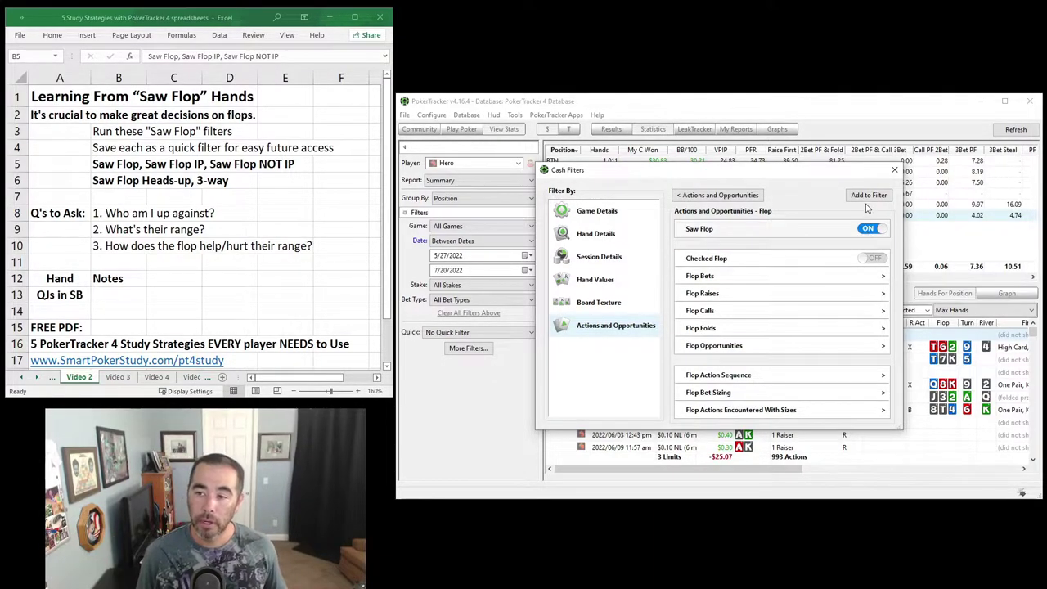
pyautogui.click(866, 198)
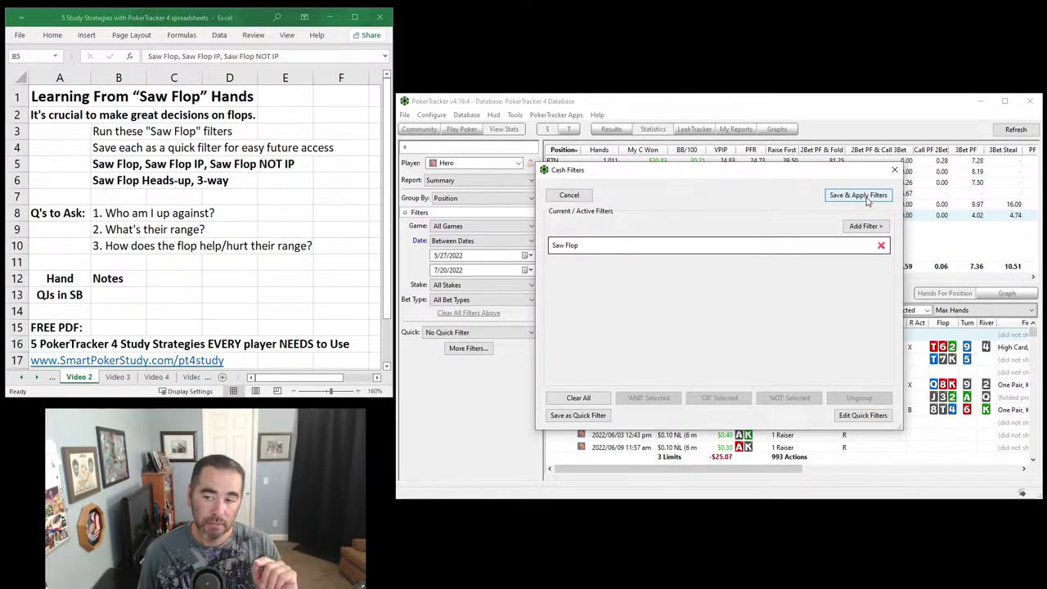
pyautogui.click(603, 415)
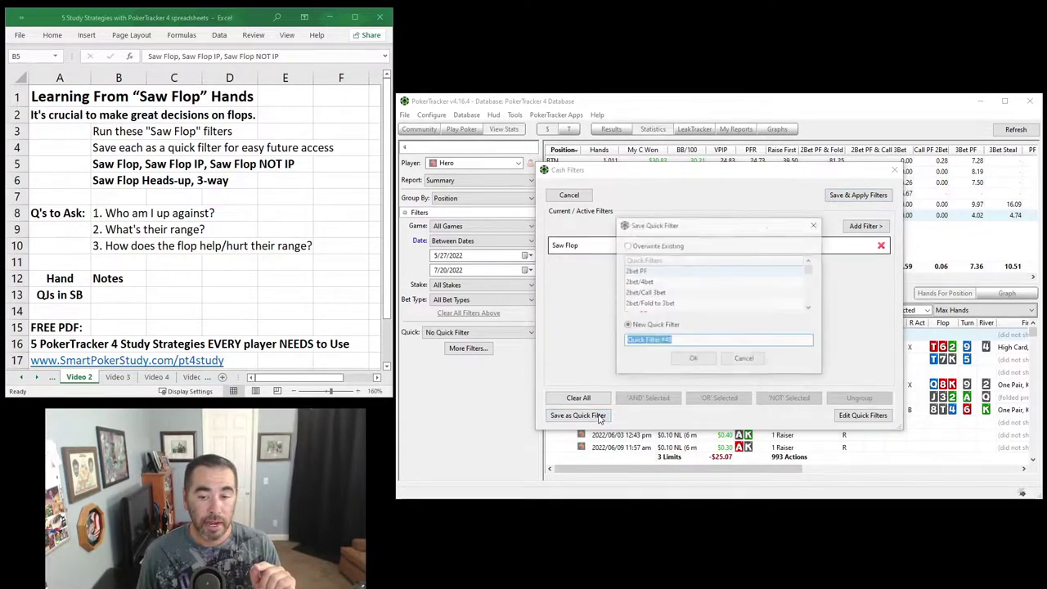
pyautogui.click(732, 360)
pyautogui.click(856, 198)
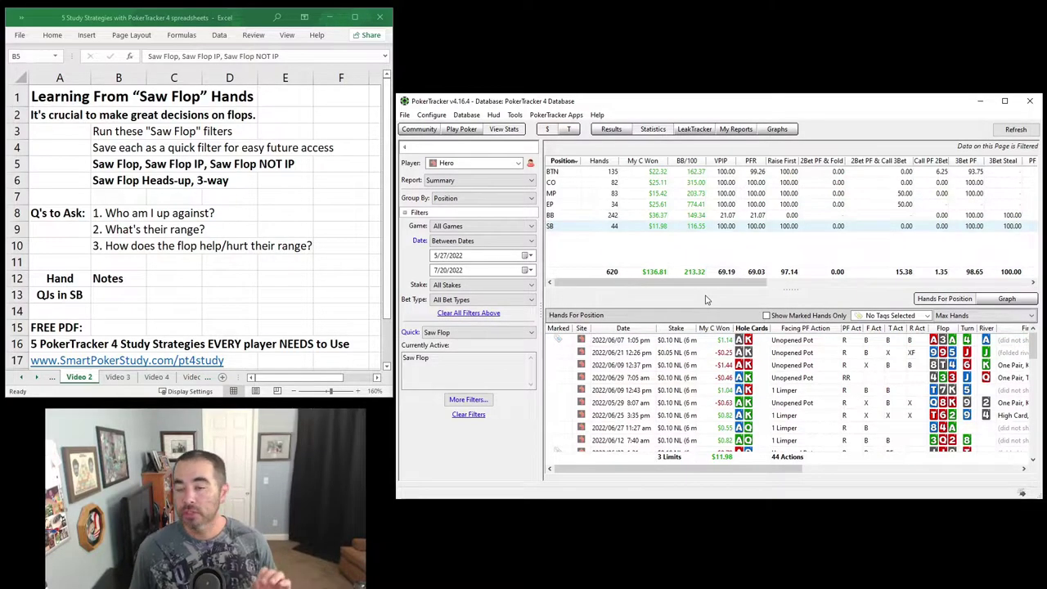
# Step: Sort hands newest first, replay the 3:54 pm QJ hand, then recheck the filter list
pyautogui.click(624, 328)
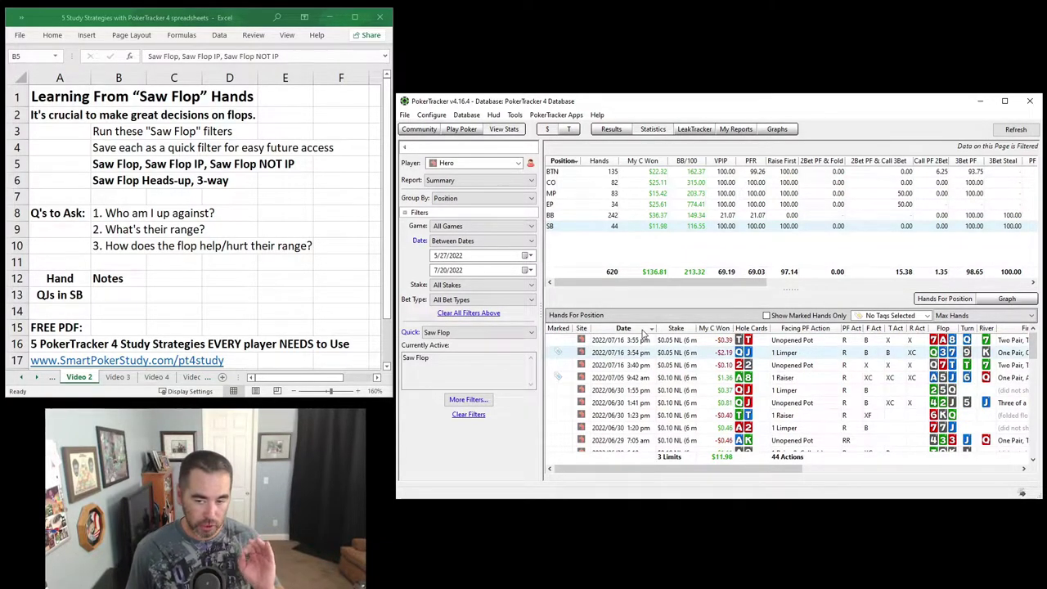
pyautogui.doubleClick(643, 354)
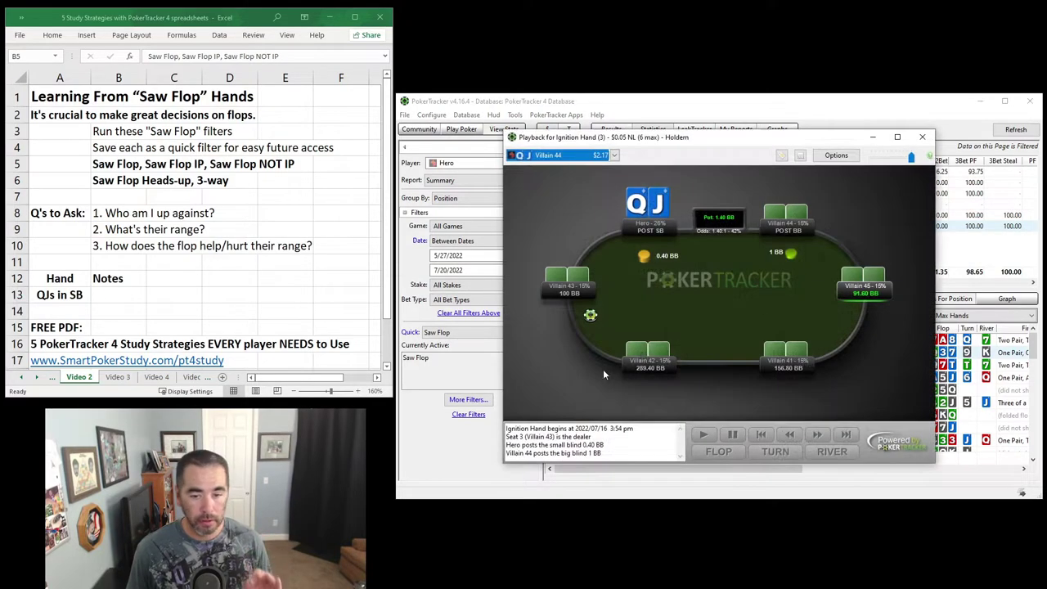
pyautogui.press('Escape')
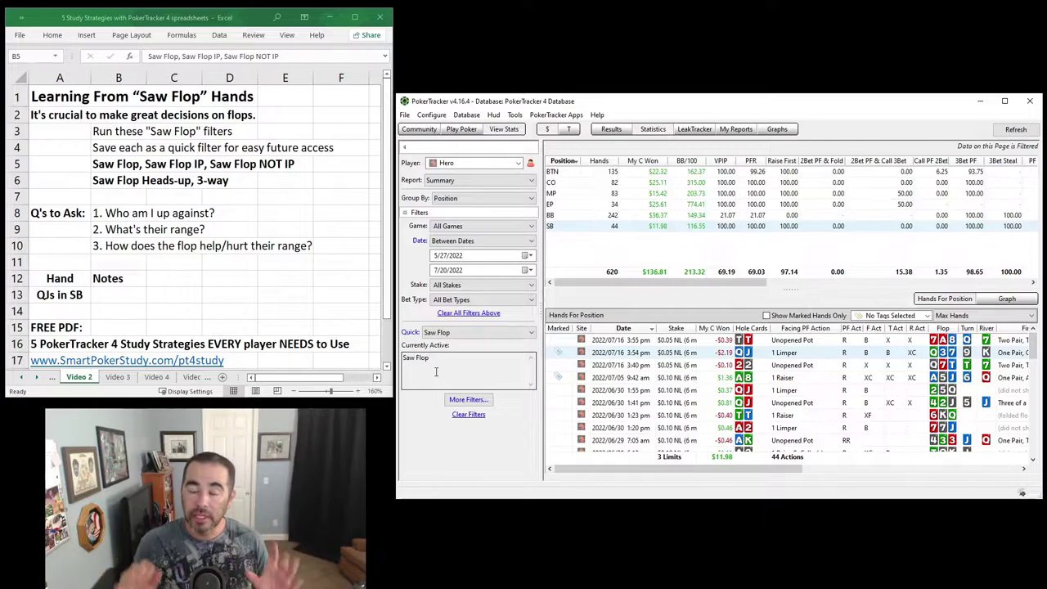
pyautogui.click(175, 170)
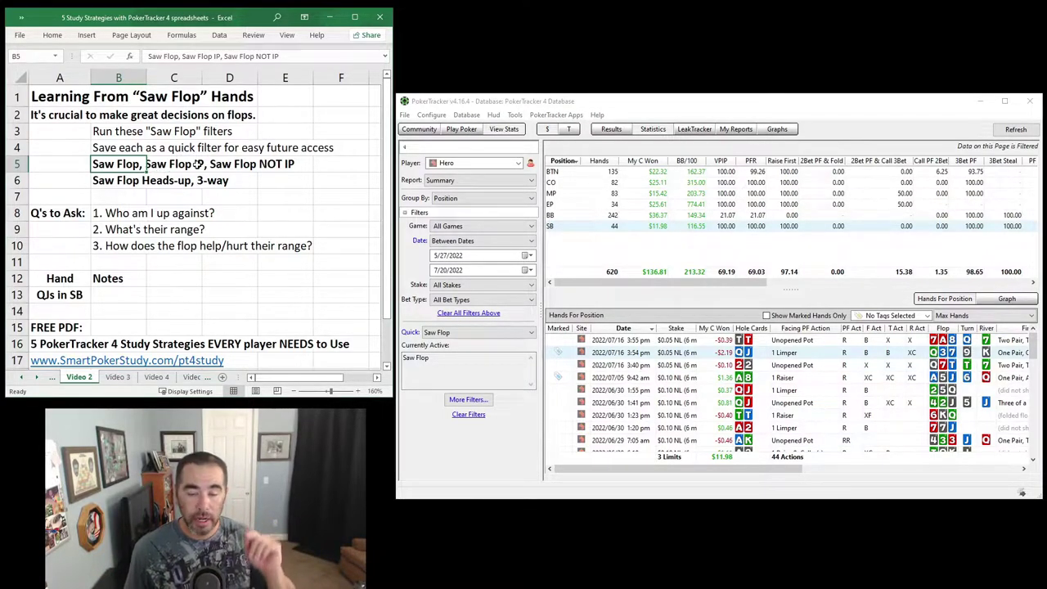
# Step: Add the In Position on the flop condition and save it as quick filter 'Saw Flop IP'
pyautogui.click(469, 404)
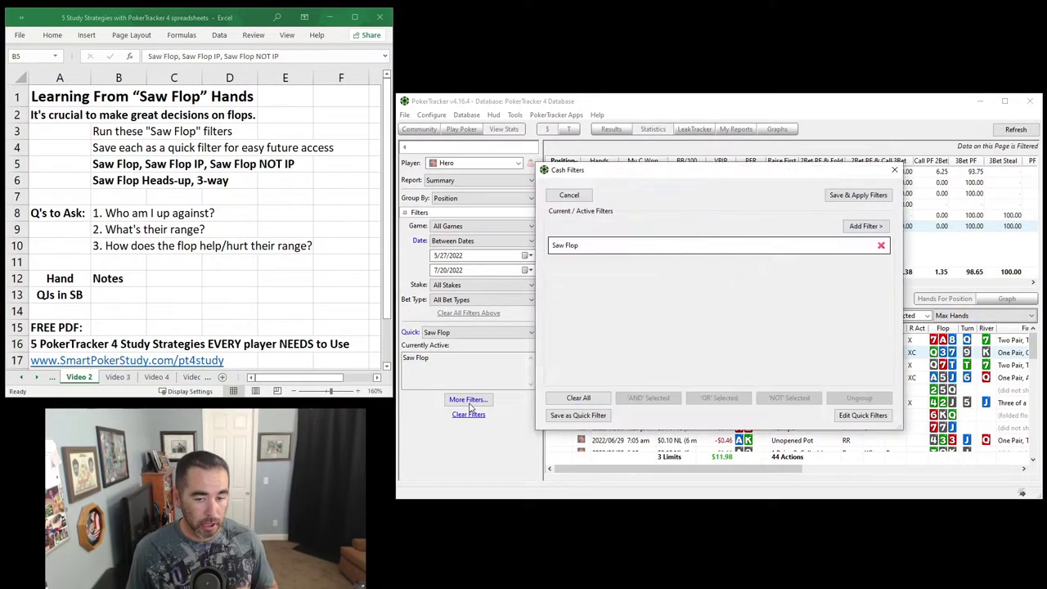
pyautogui.click(855, 226)
pyautogui.click(608, 235)
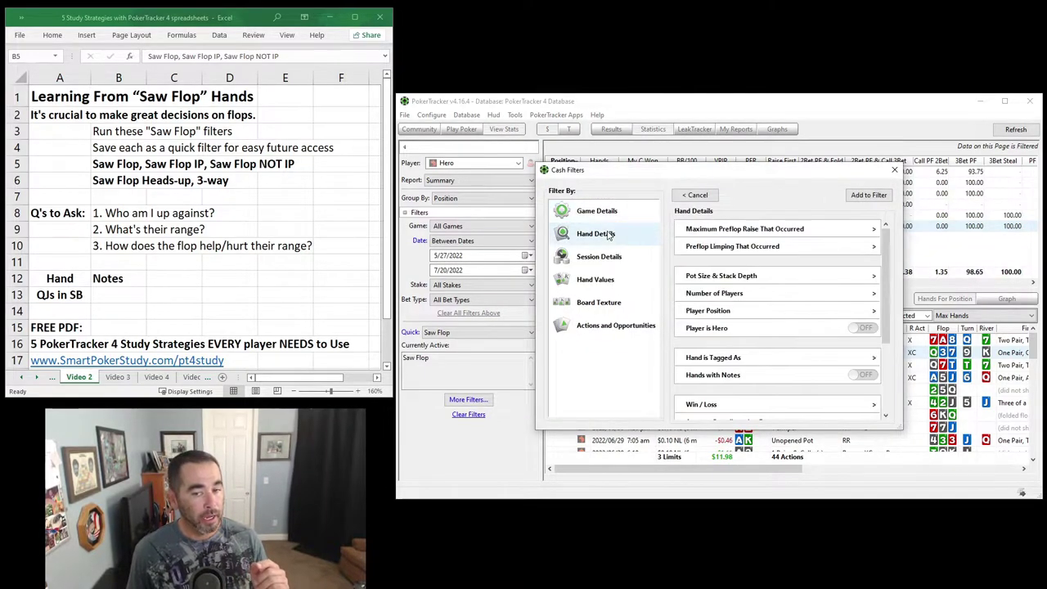
pyautogui.click(705, 311)
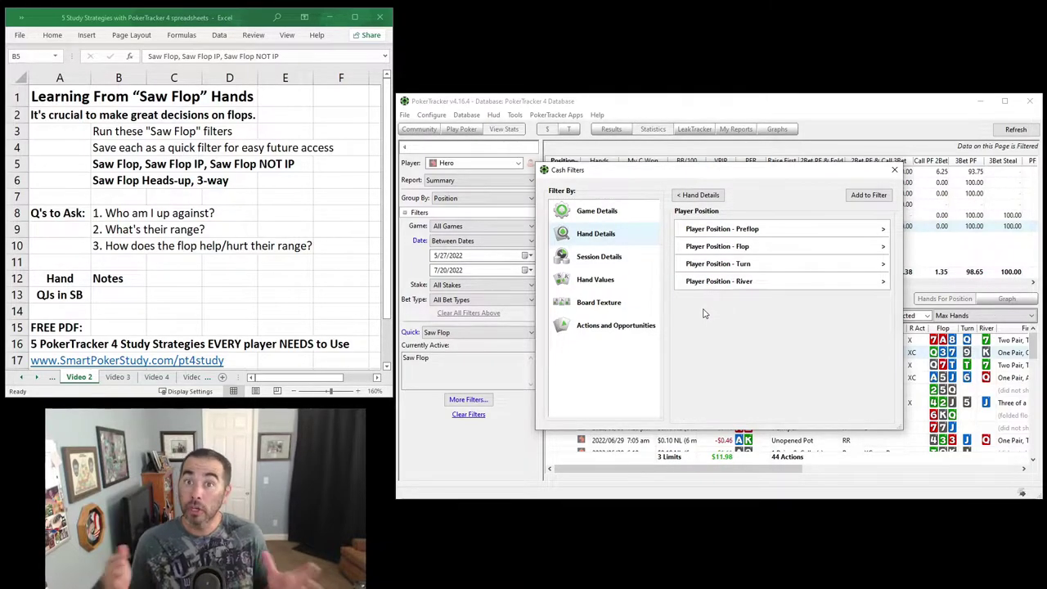
pyautogui.click(708, 248)
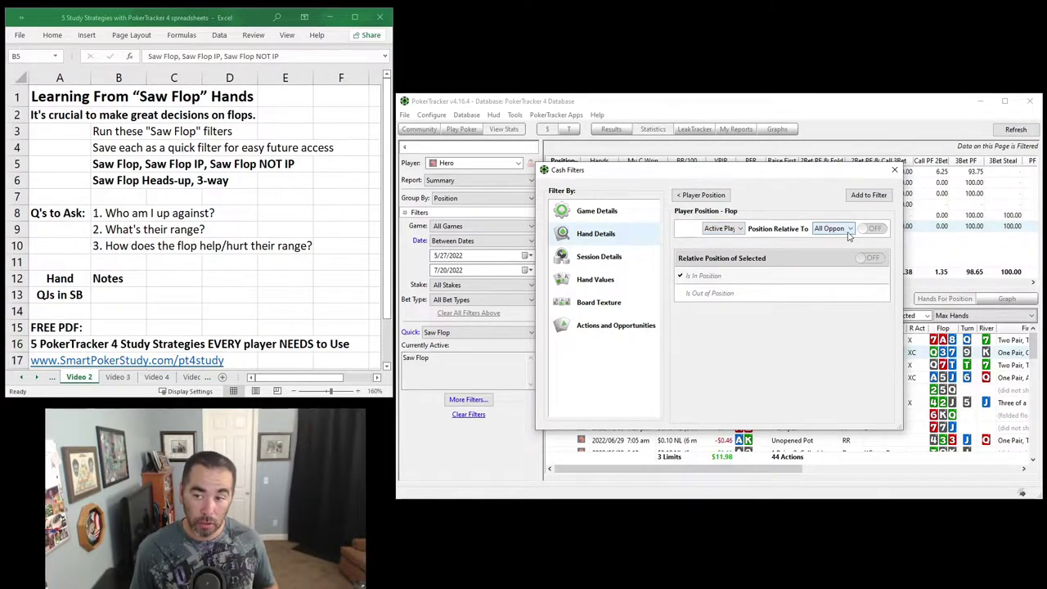
pyautogui.click(719, 280)
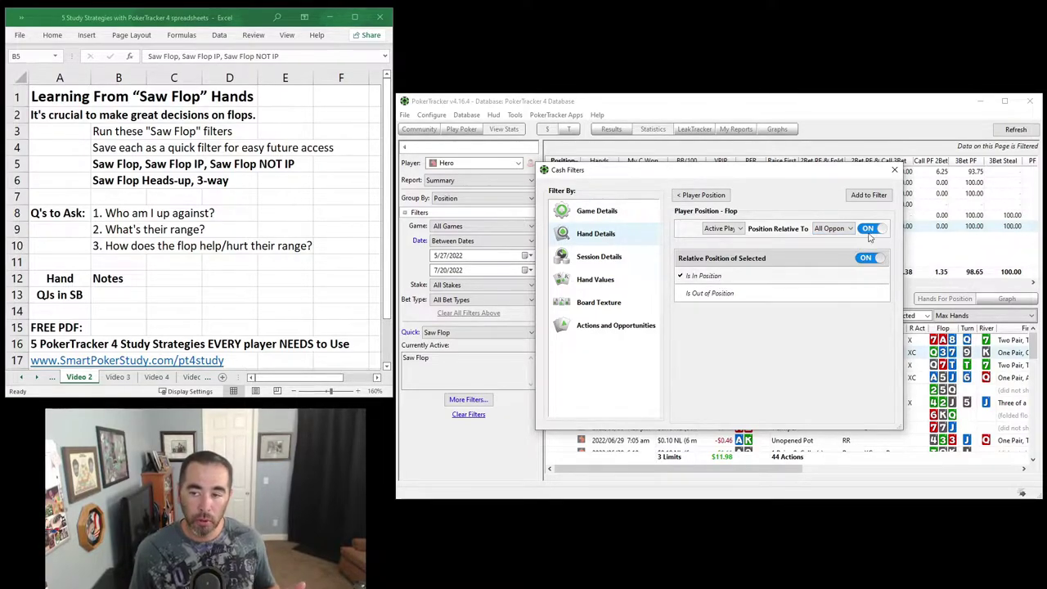
pyautogui.click(868, 199)
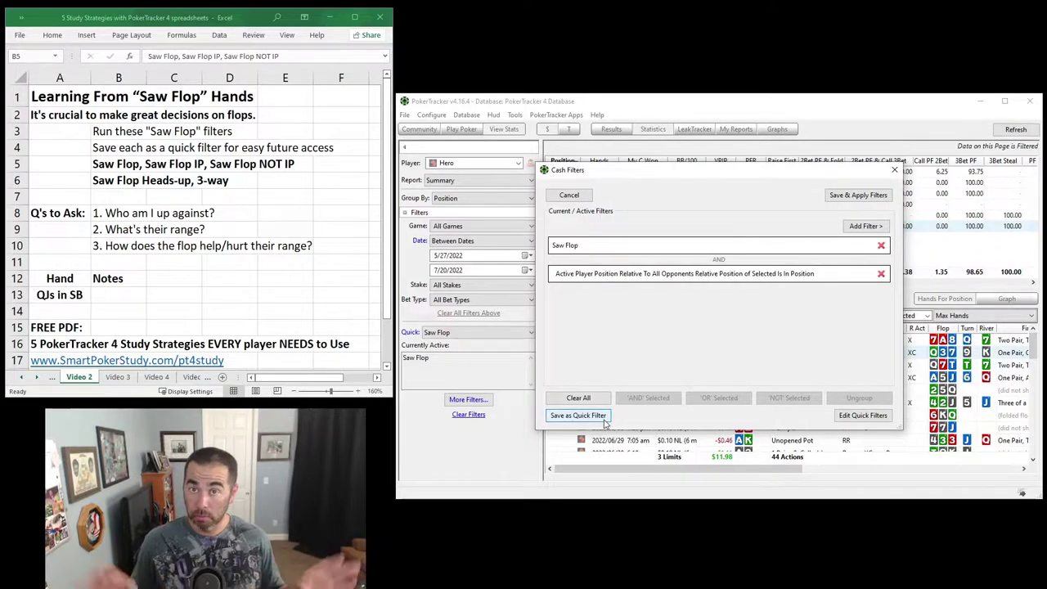
pyautogui.click(854, 195)
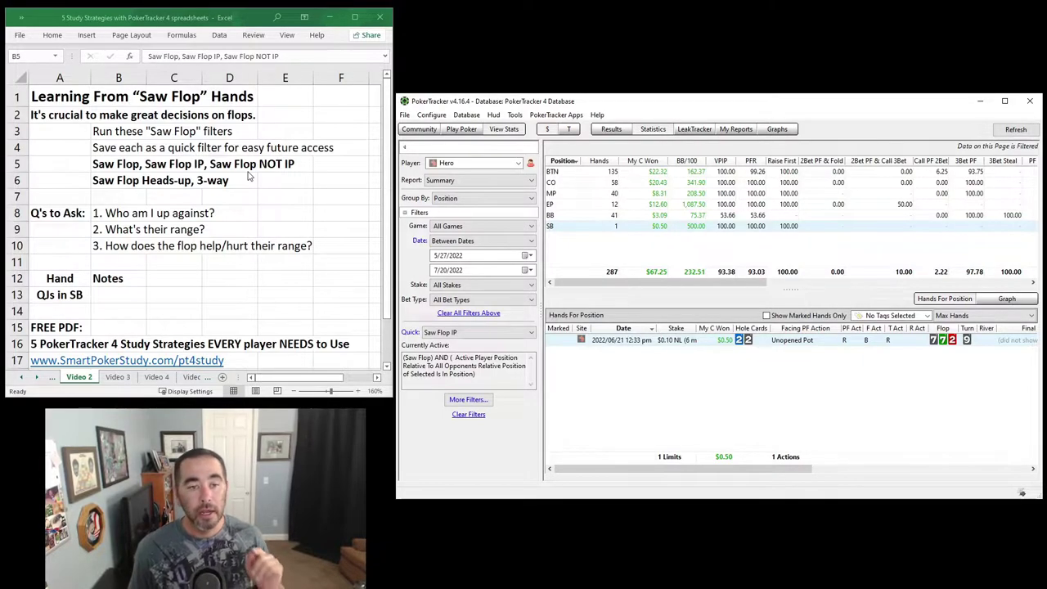
# Step: Set the Active Player Position condition to NOT and save and apply the Saw Flop NOT IP filter
pyautogui.click(469, 399)
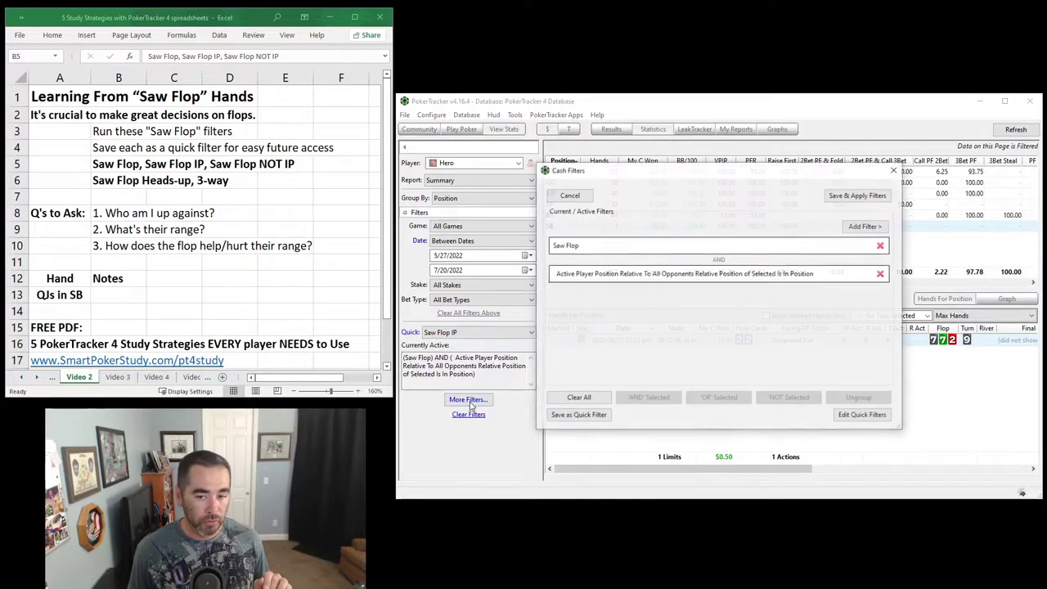
pyautogui.click(790, 274)
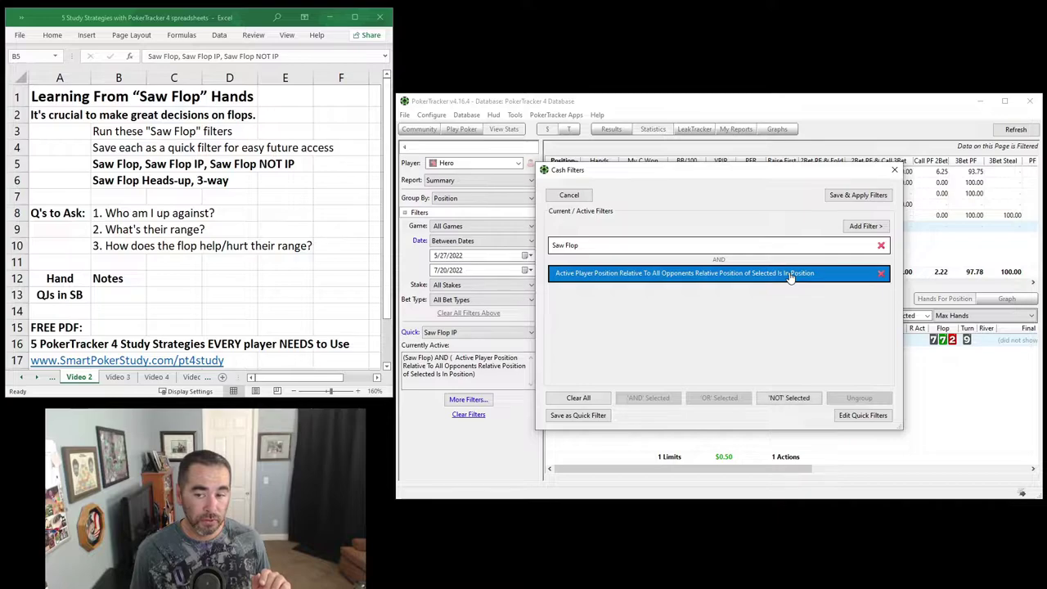
pyautogui.click(789, 398)
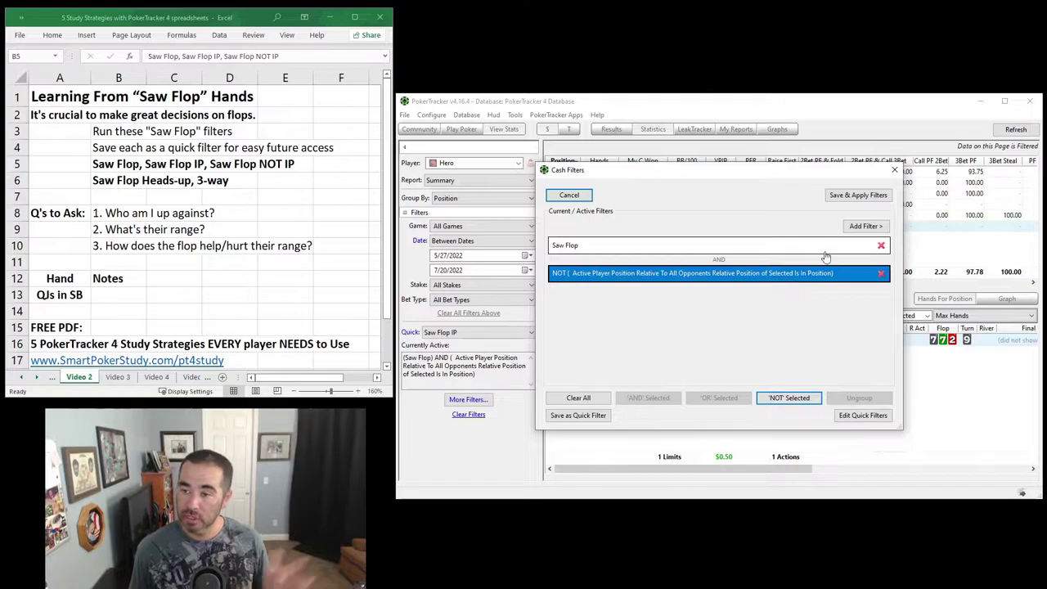
pyautogui.click(838, 196)
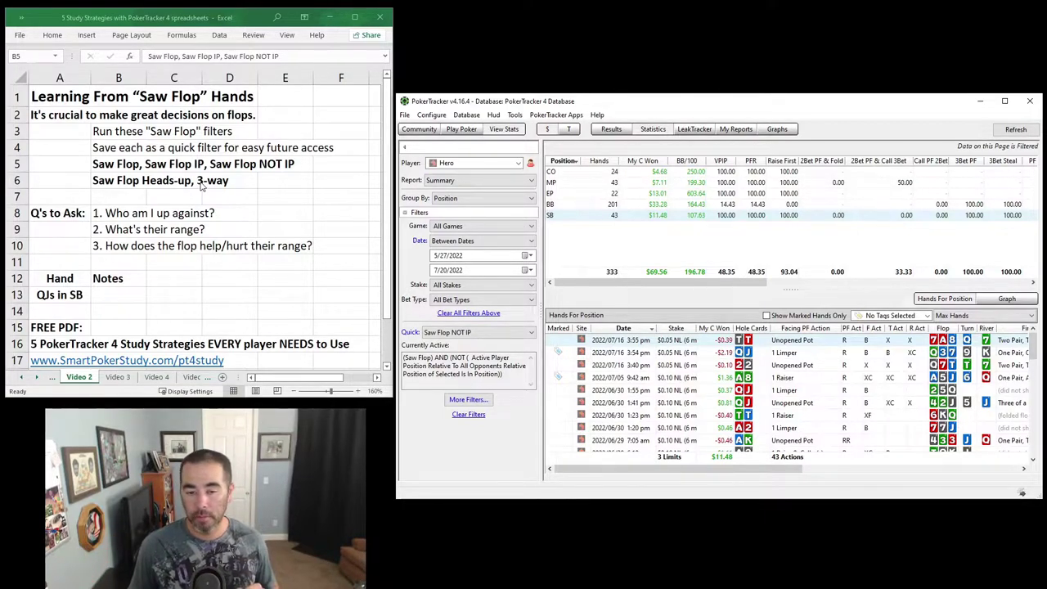
# Step: Replace the NOT position condition with Players Seeing Flop 2–2, then save and apply Saw Flop HU
pyautogui.click(467, 400)
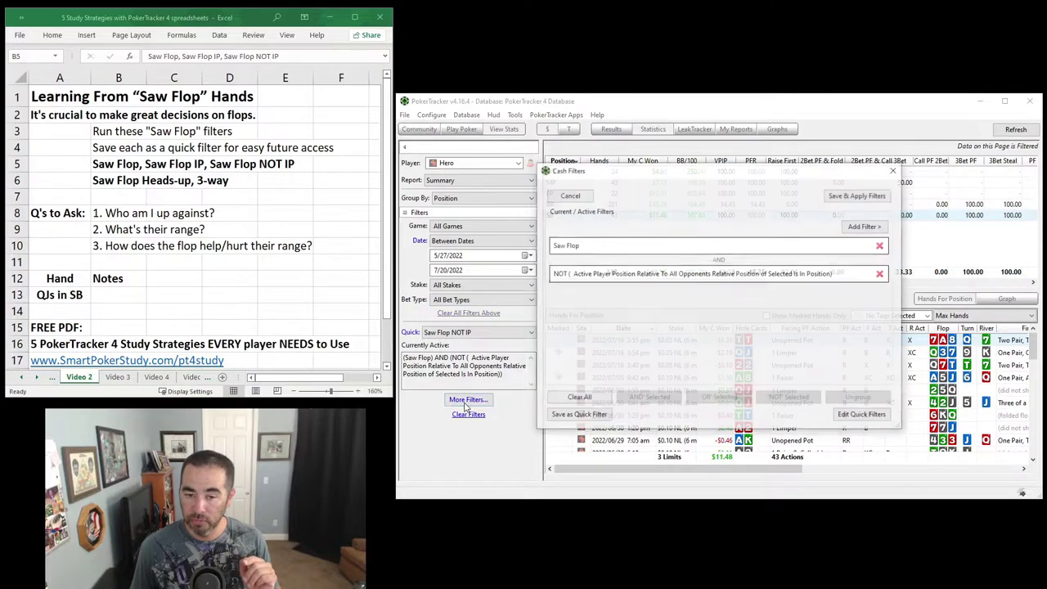
pyautogui.click(881, 273)
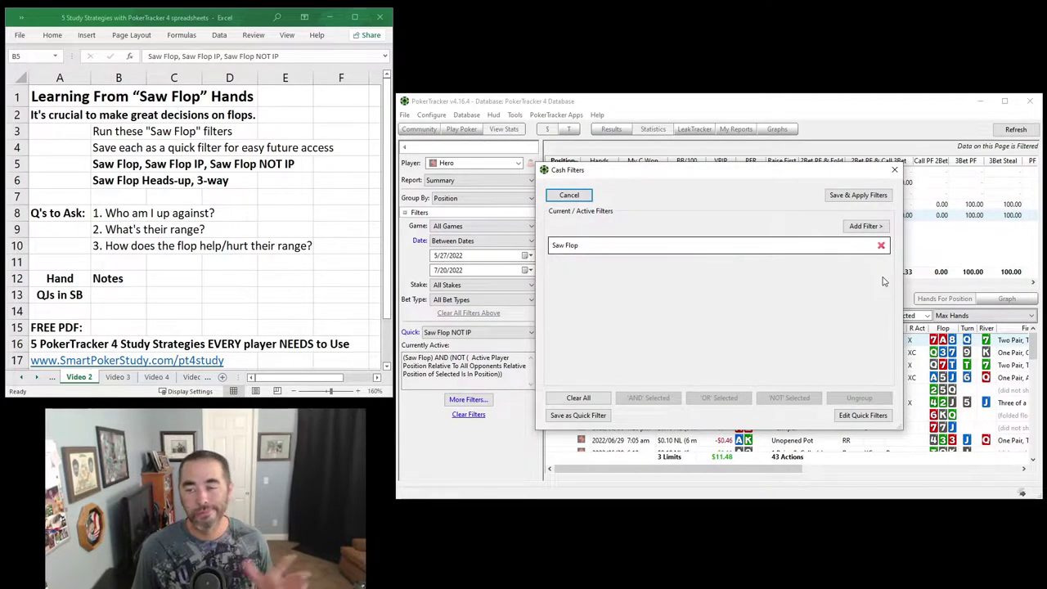
pyautogui.click(866, 226)
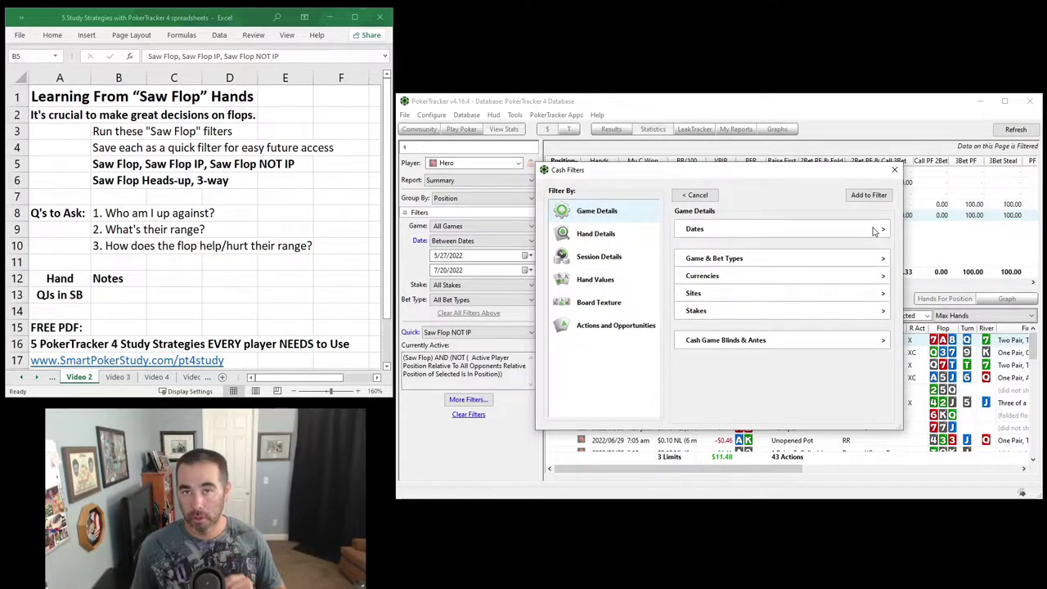
pyautogui.click(610, 238)
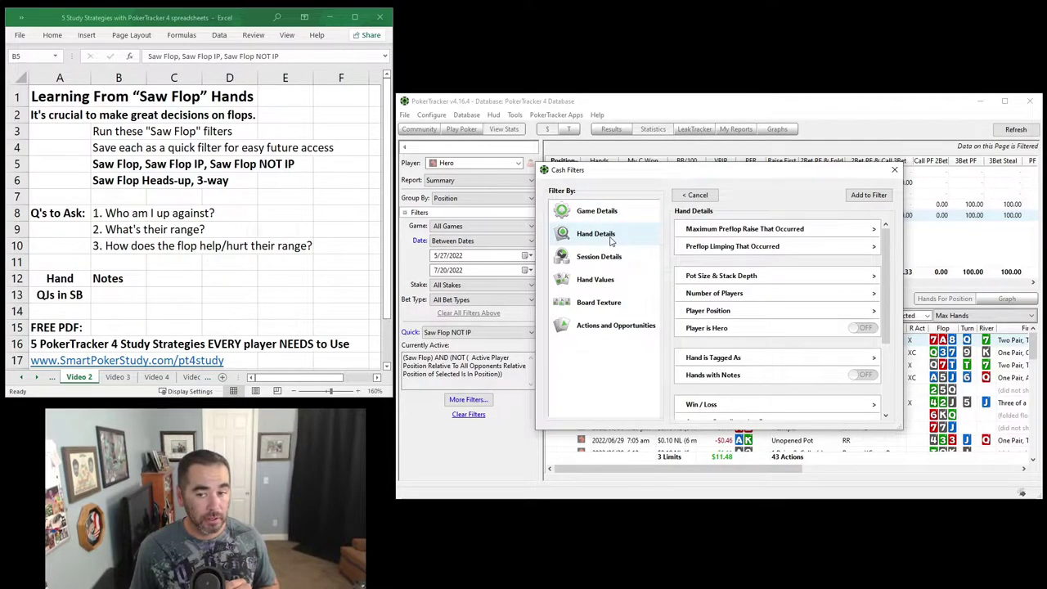
pyautogui.click(723, 295)
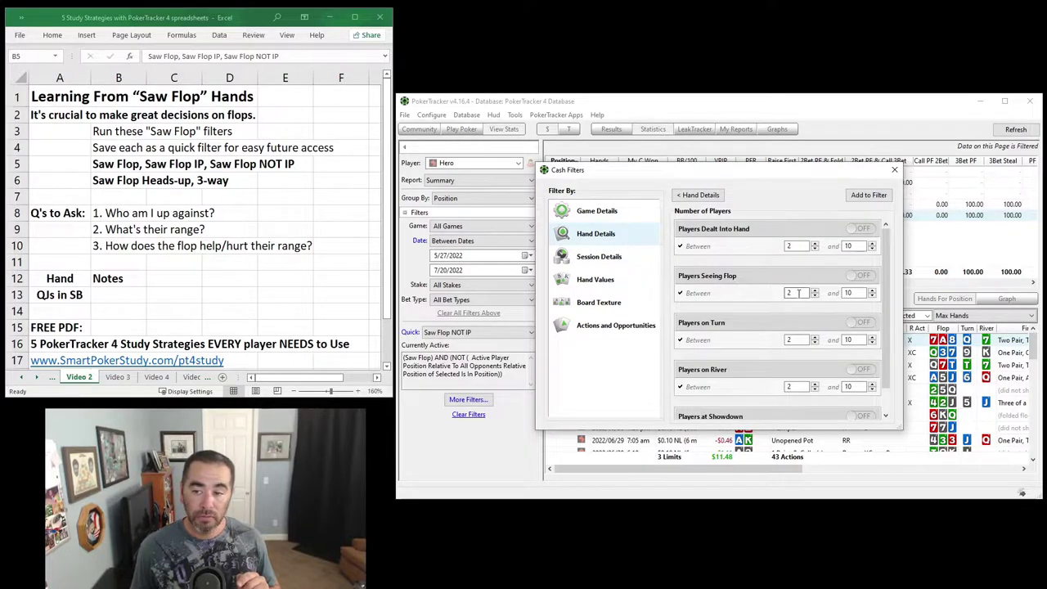
pyautogui.doubleClick(850, 292)
pyautogui.write('2')
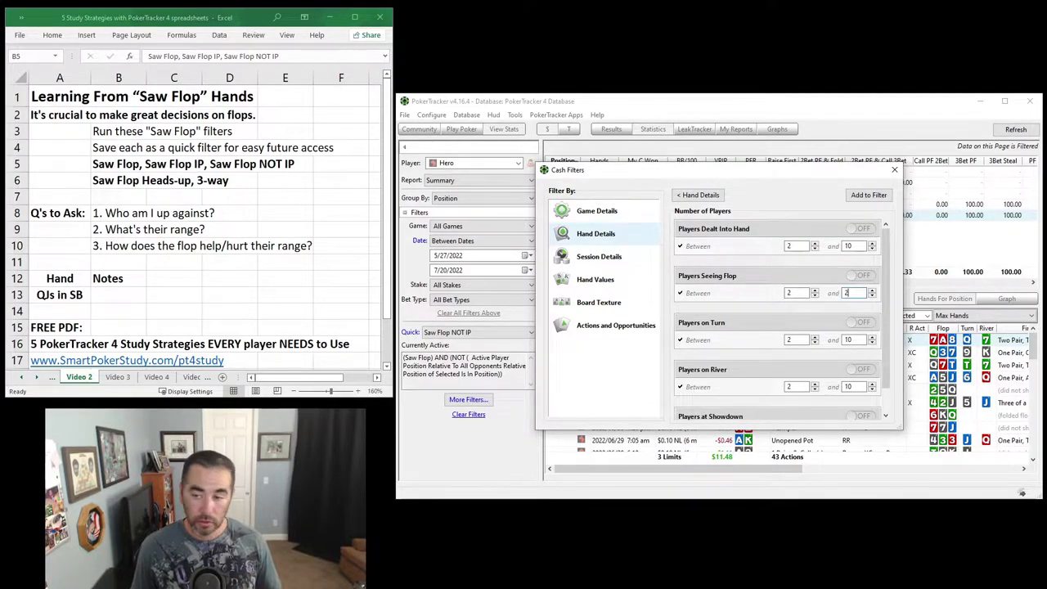
pyautogui.click(855, 276)
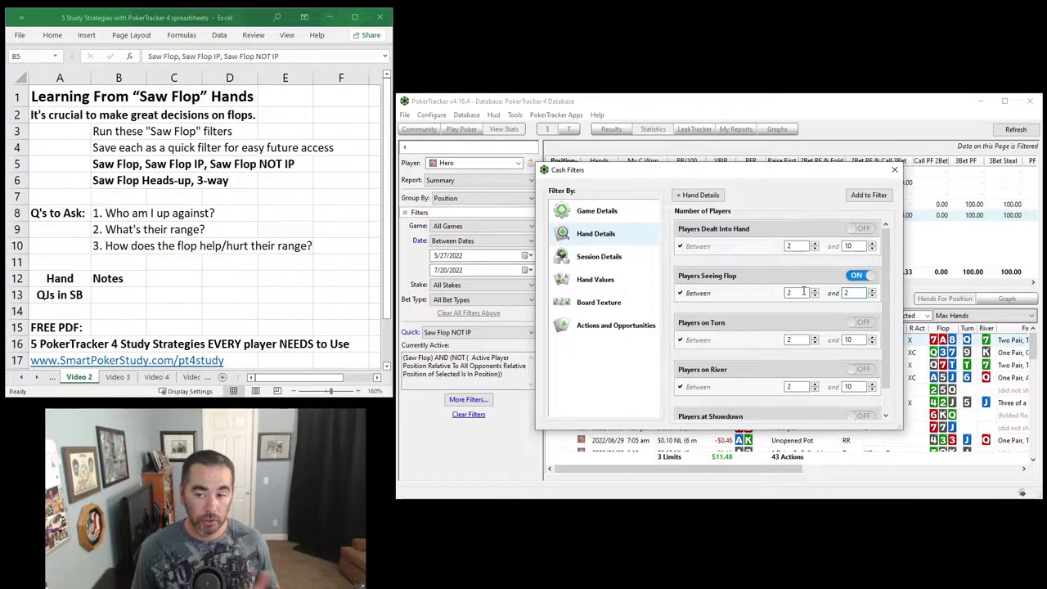
pyautogui.click(862, 199)
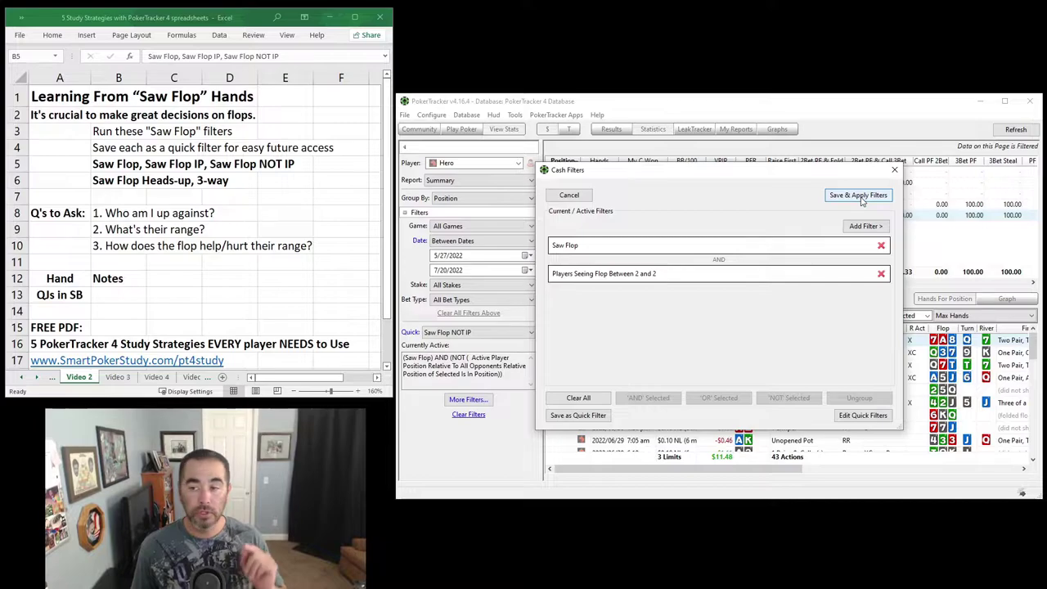
pyautogui.click(858, 196)
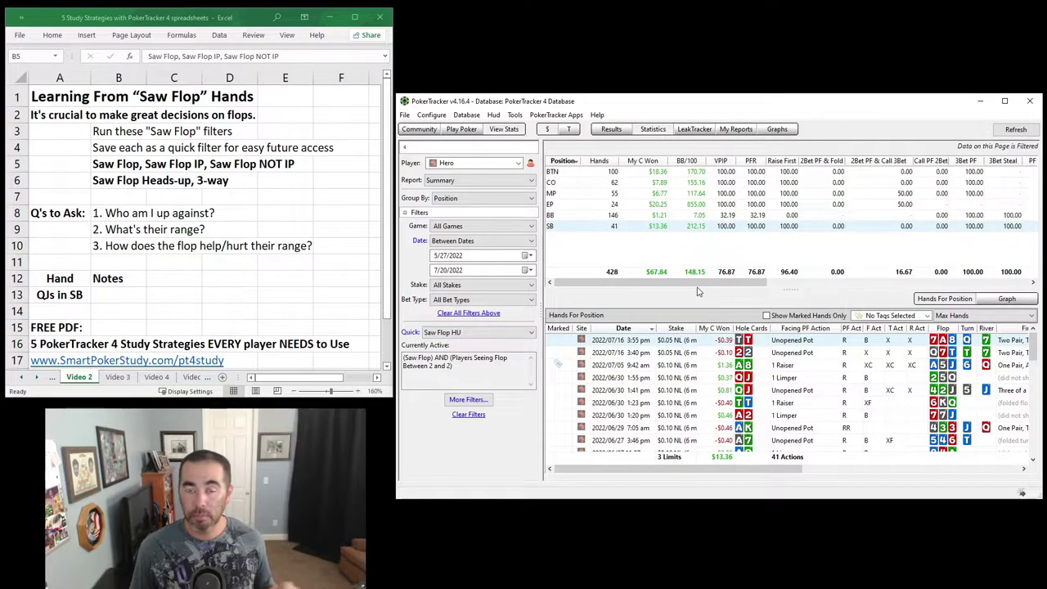
# Step: Check the saved quick filter list, keeping Saw Flop HU selected
pyautogui.click(528, 332)
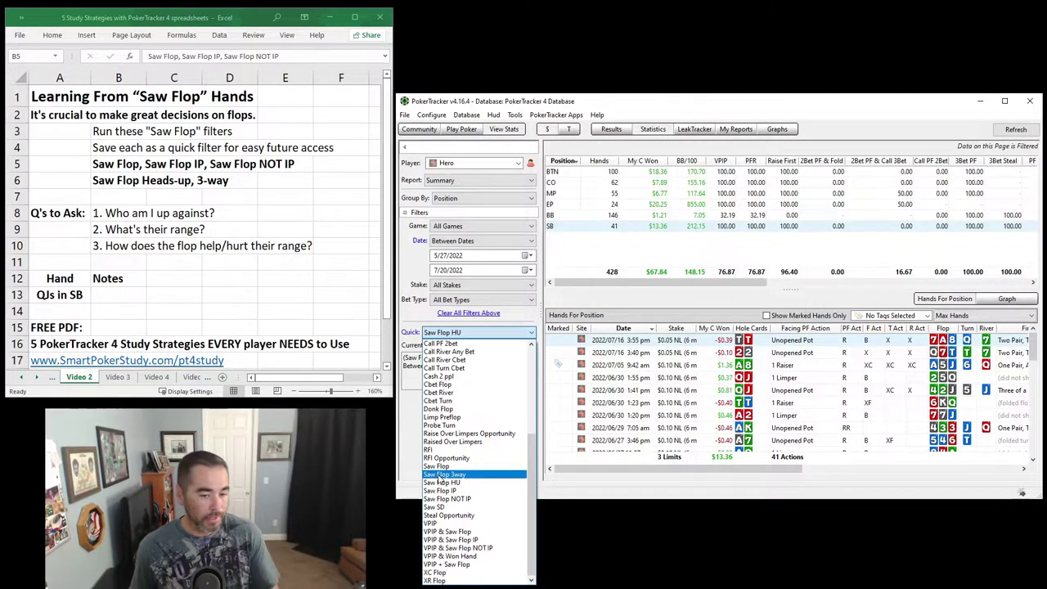
pyautogui.click(418, 473)
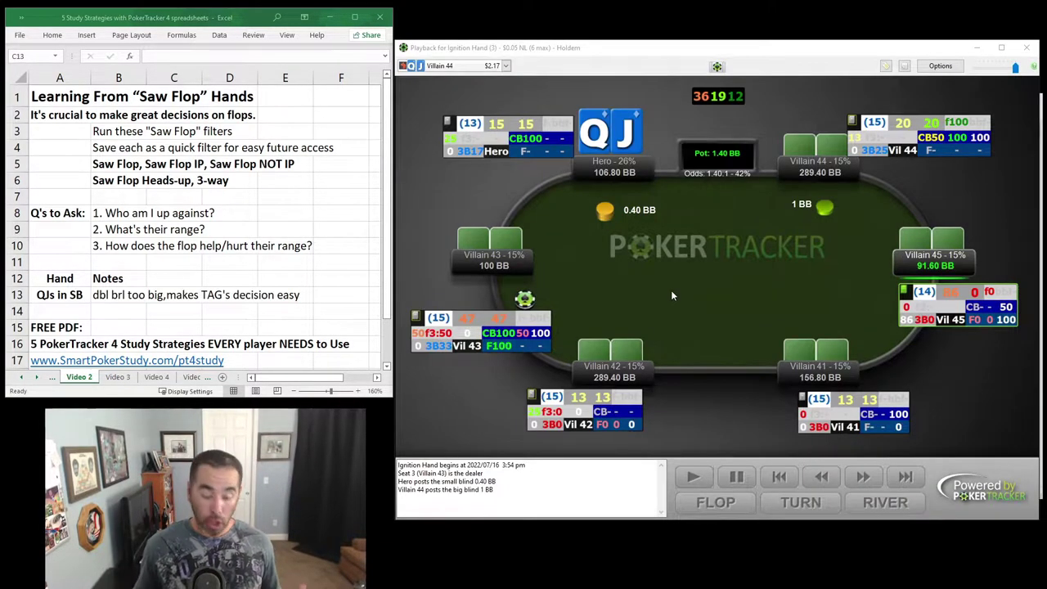
# Step: Step the QJ hand replay through preflop to the raise to 4 BB and two calls
pyautogui.click(671, 290)
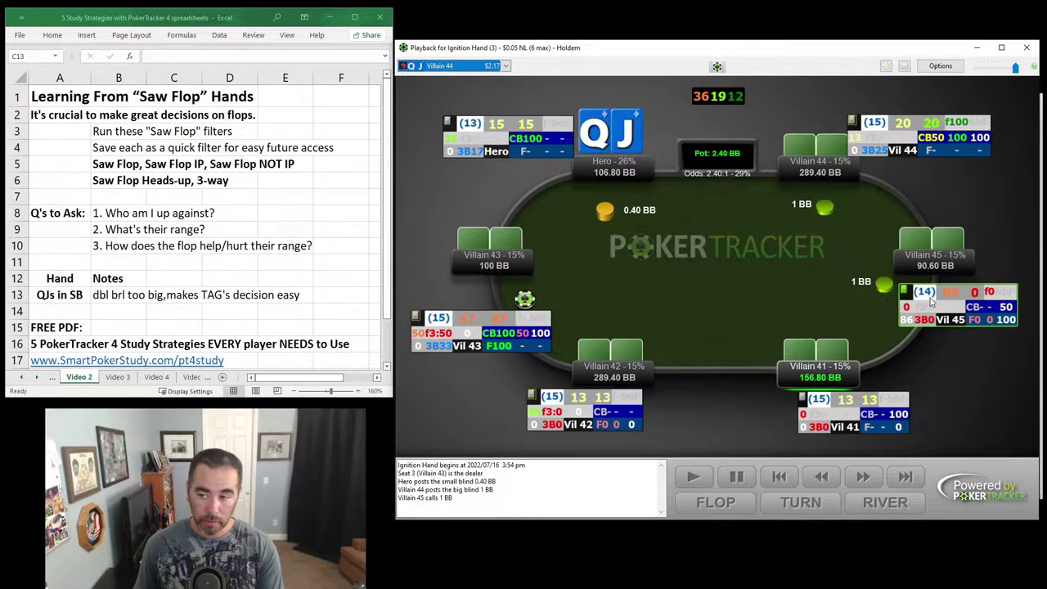
pyautogui.moveTo(954, 296)
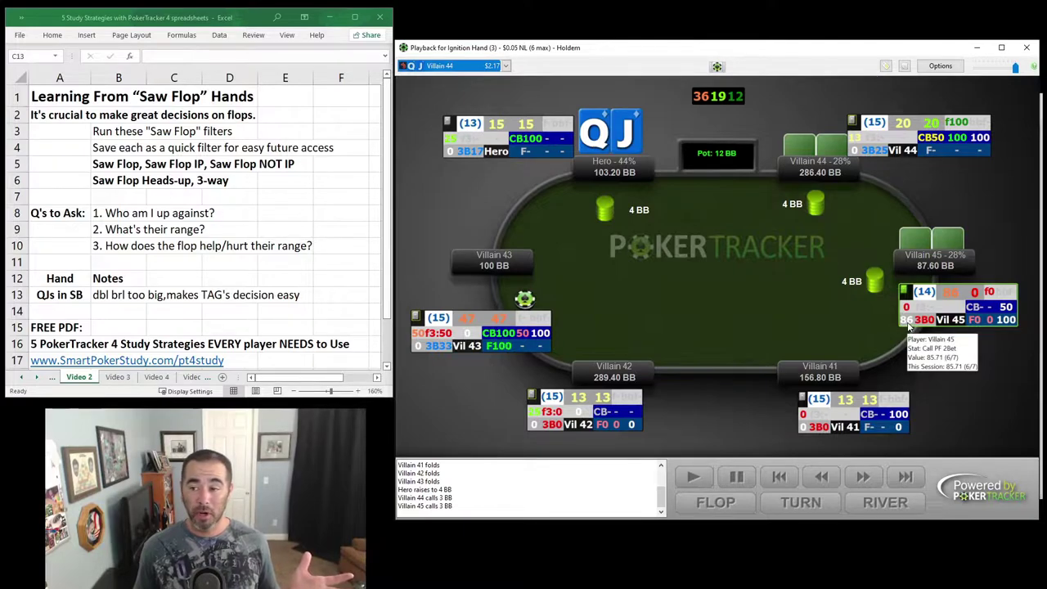
pyautogui.moveTo(919, 308)
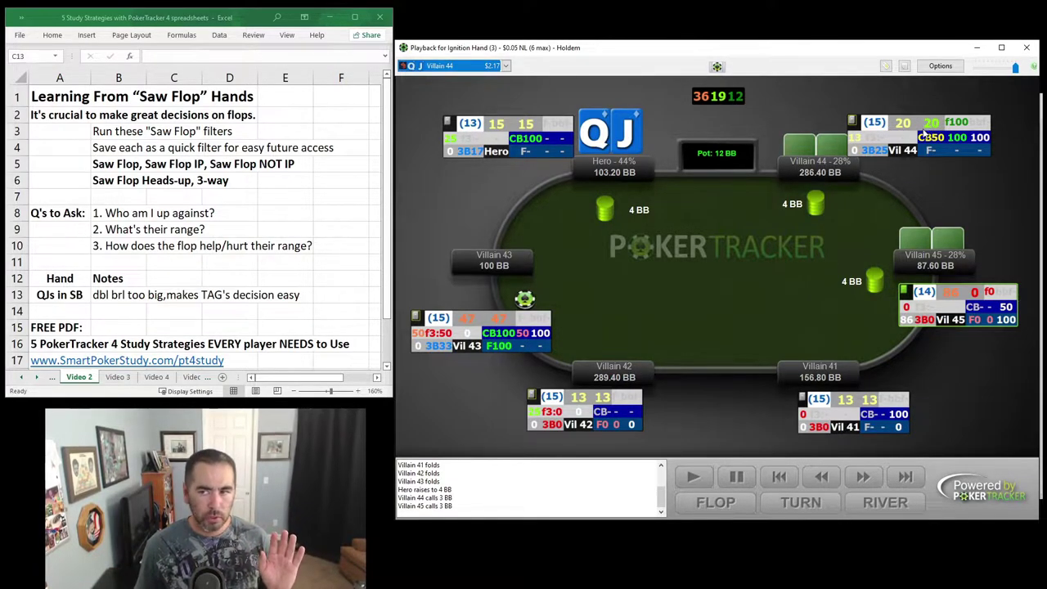
pyautogui.moveTo(877, 152)
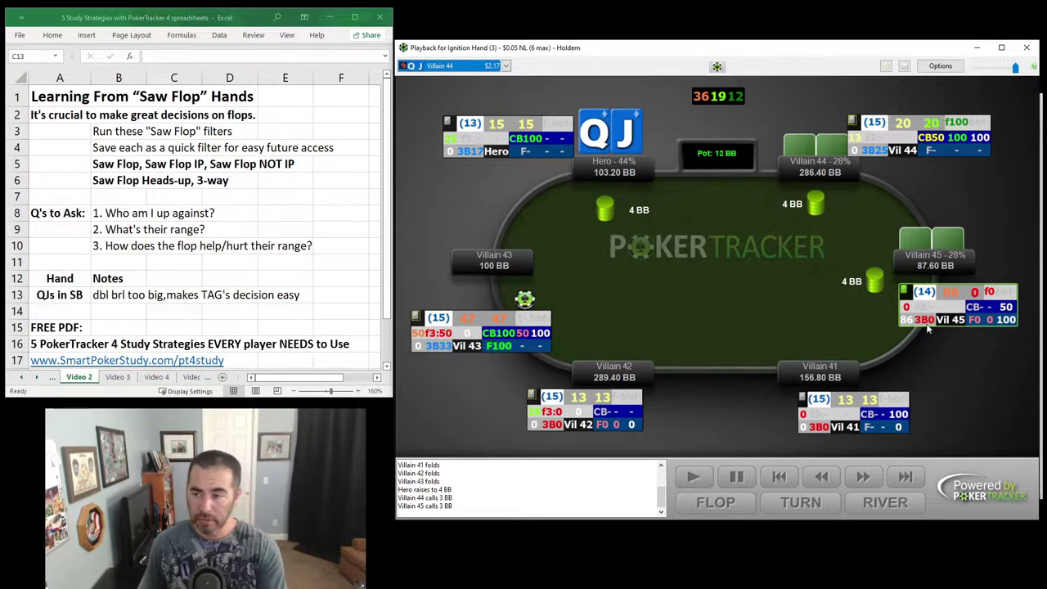
pyautogui.moveTo(931, 321)
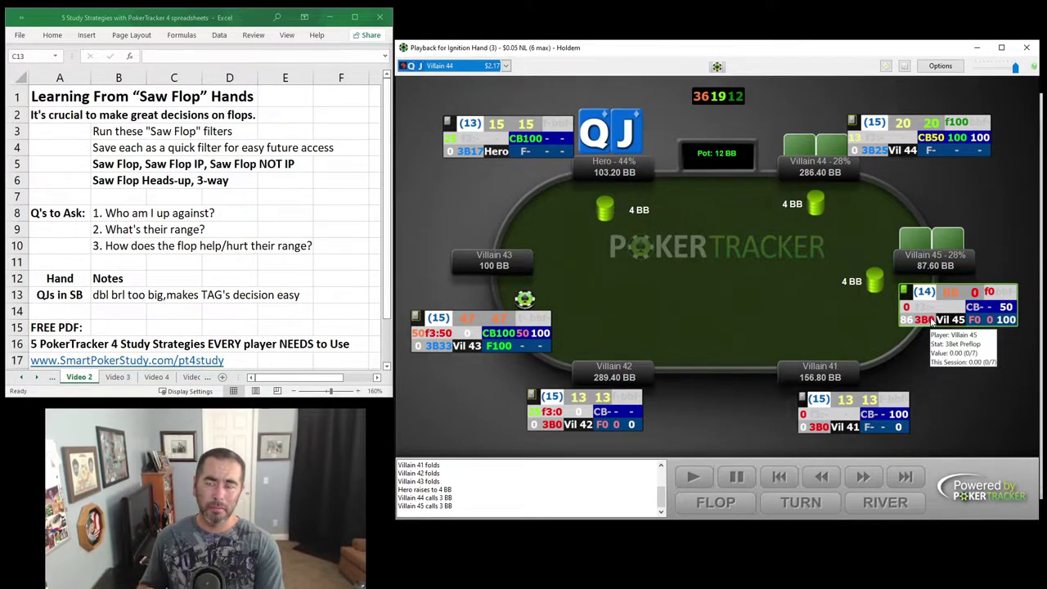